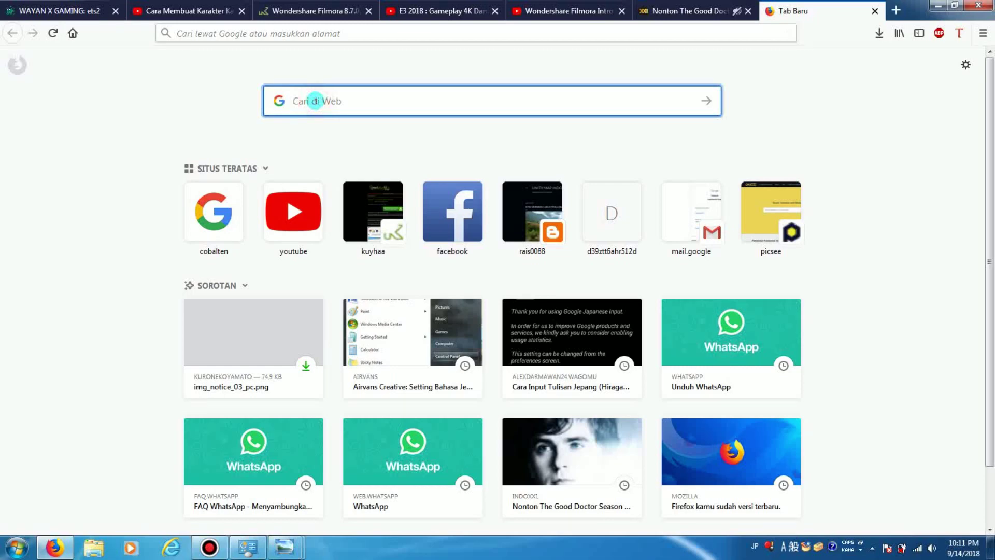
Search for kuroneko.ne.jp, open the ヤマト運輸 site and go to its 再配達依頼 page
text(kuro)
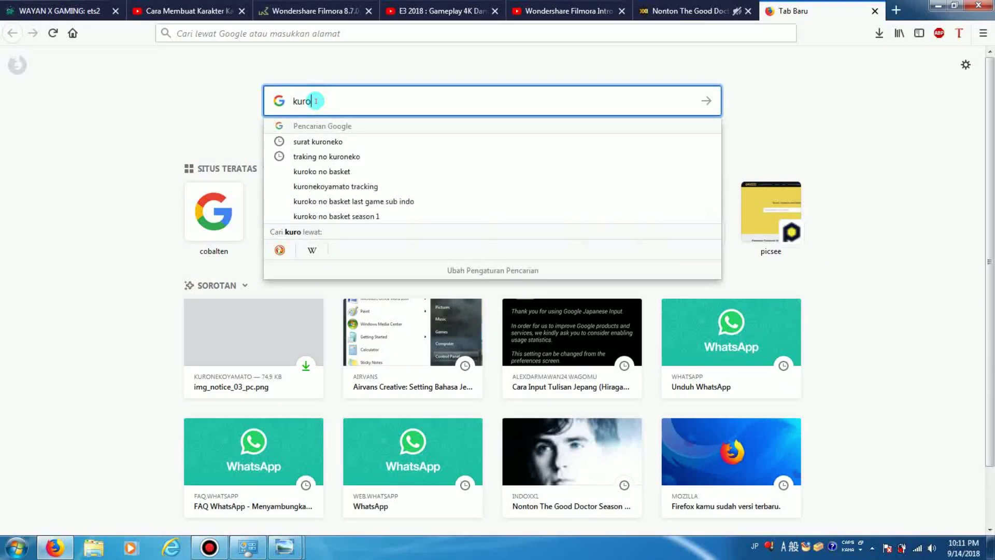
text(neko.ne.jp)
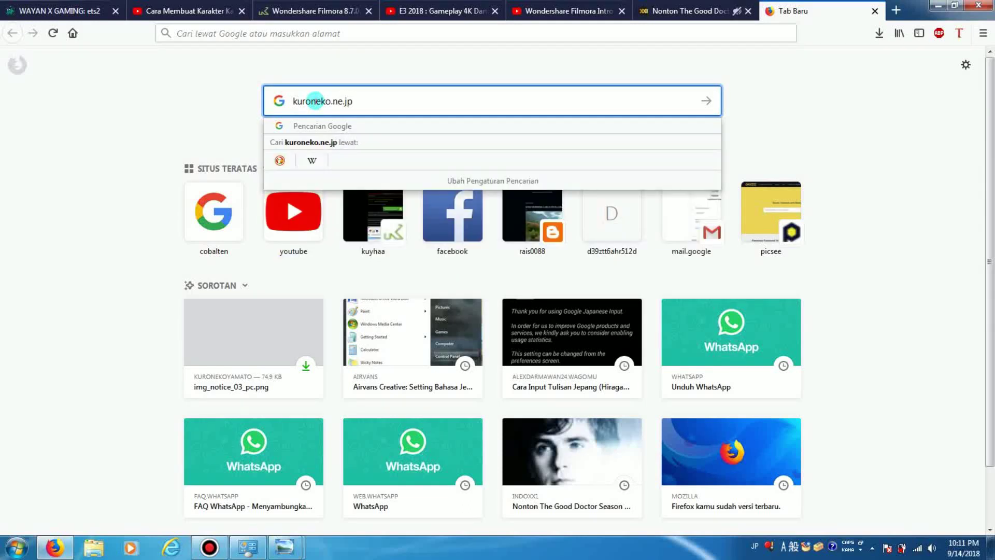
key(Return)
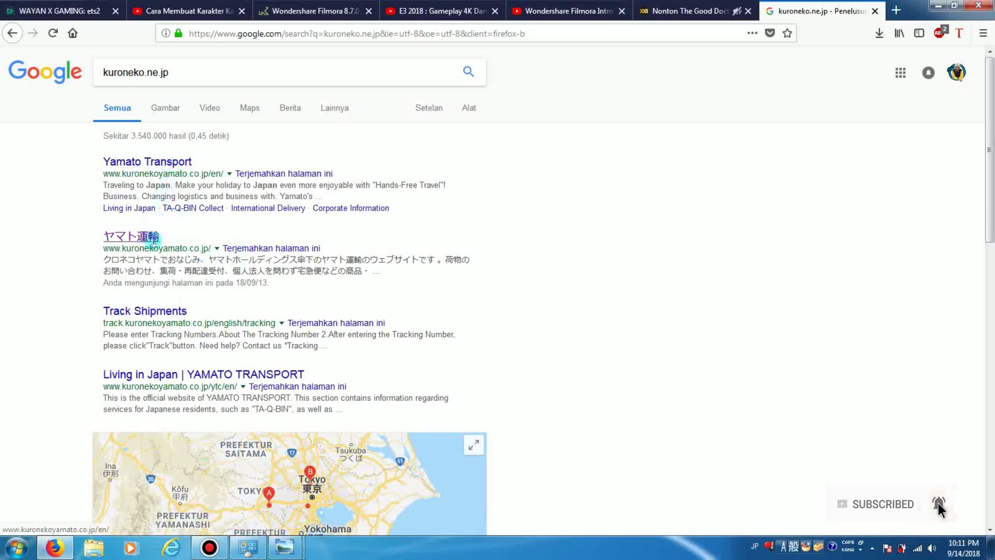
click(133, 236)
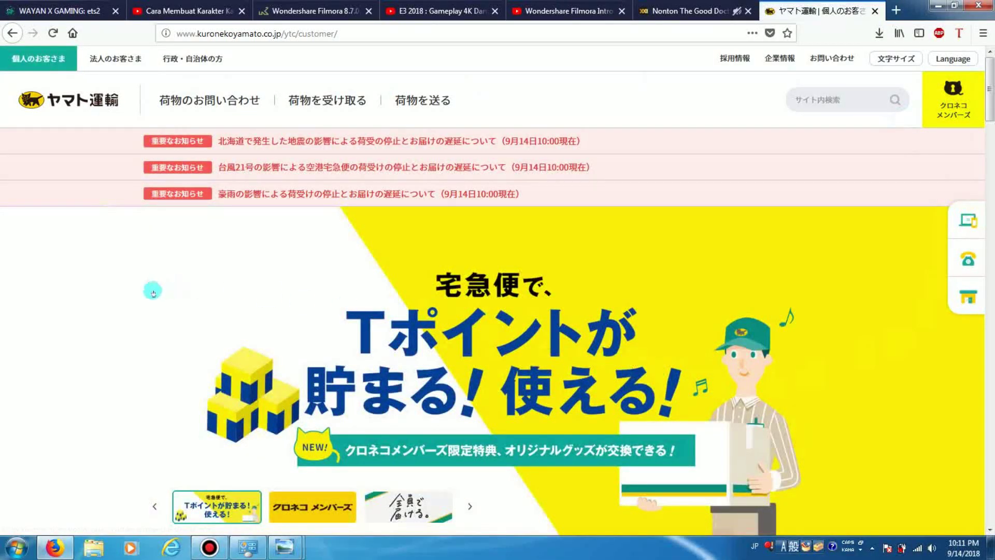
scroll(260, 289, down, 7)
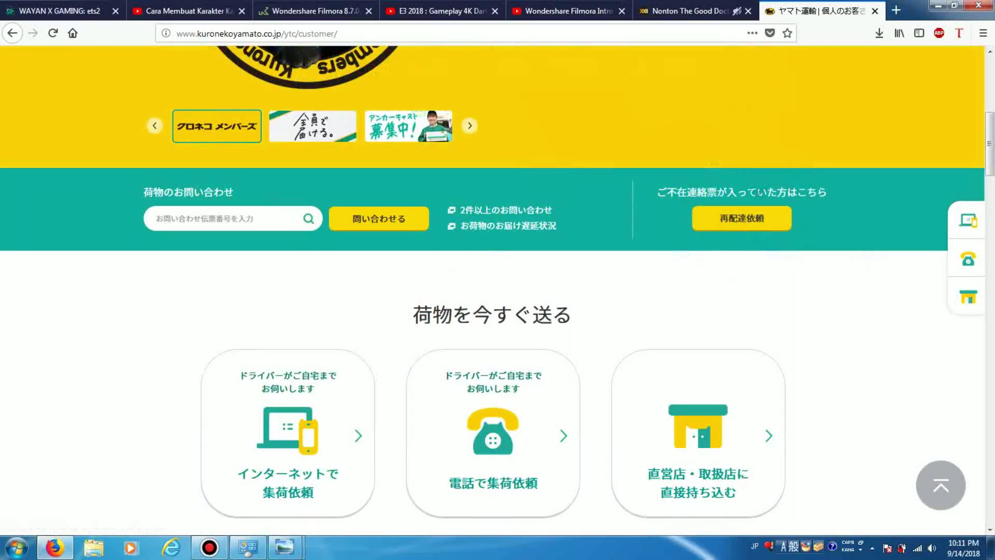
click(742, 218)
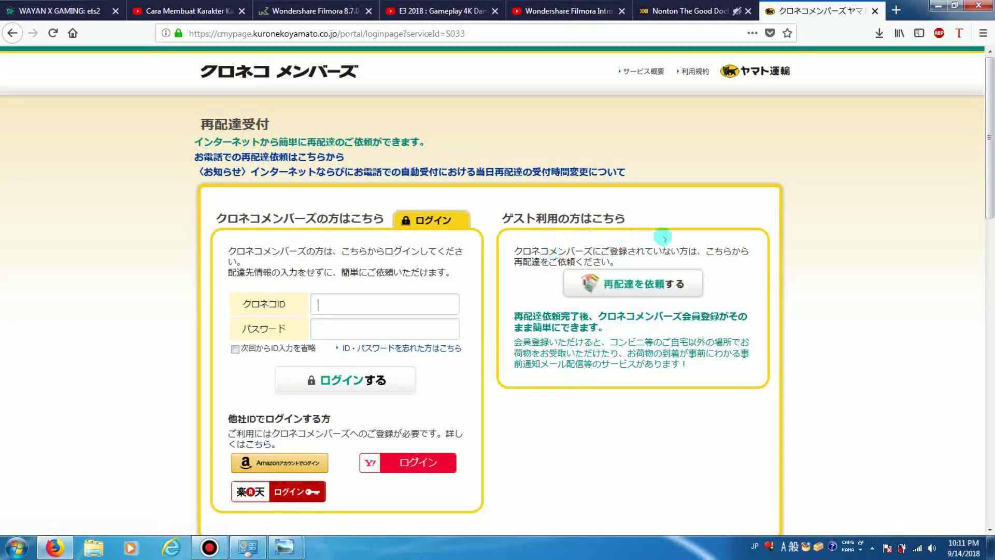
As a guest, fill in the parcel's tracking number from the suggestion and continue with 次へ
click(638, 289)
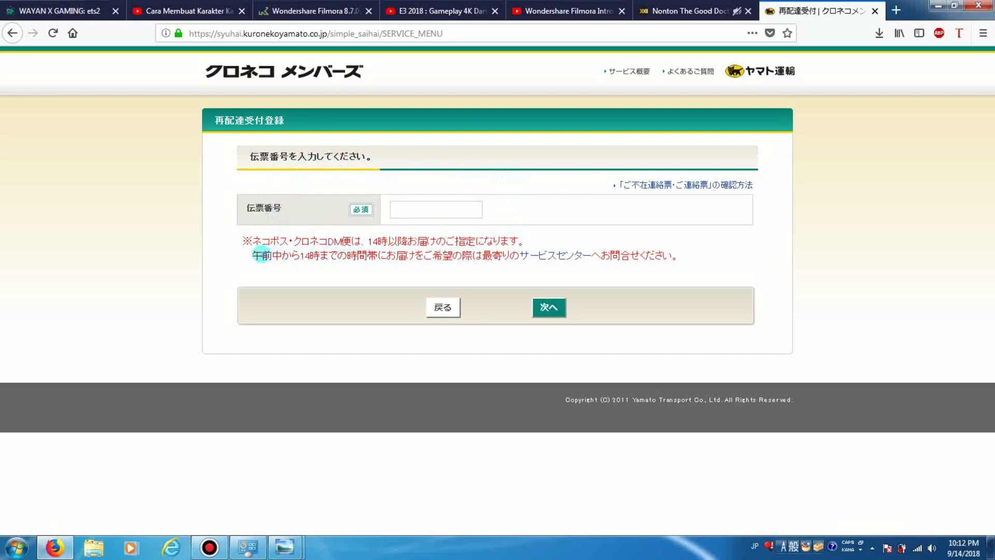
click(403, 212)
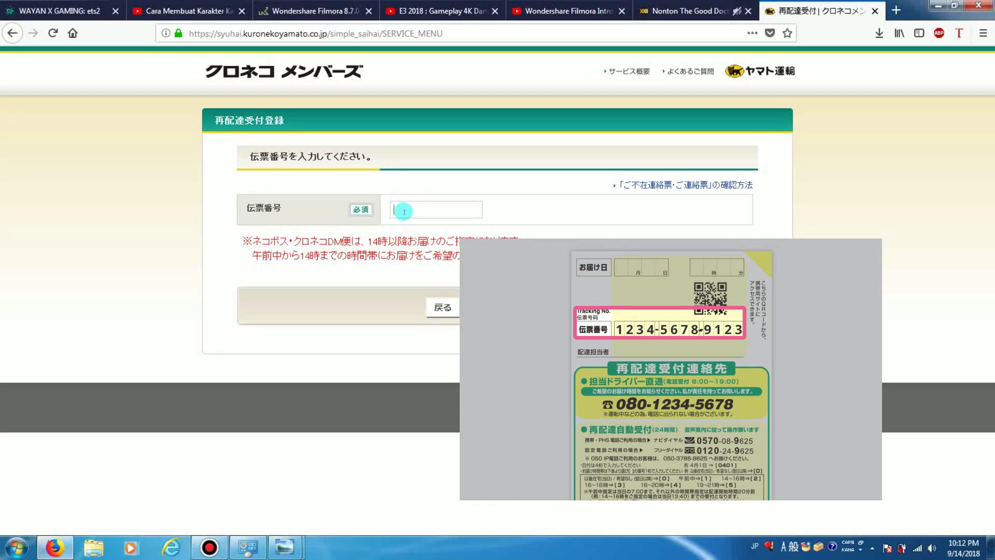
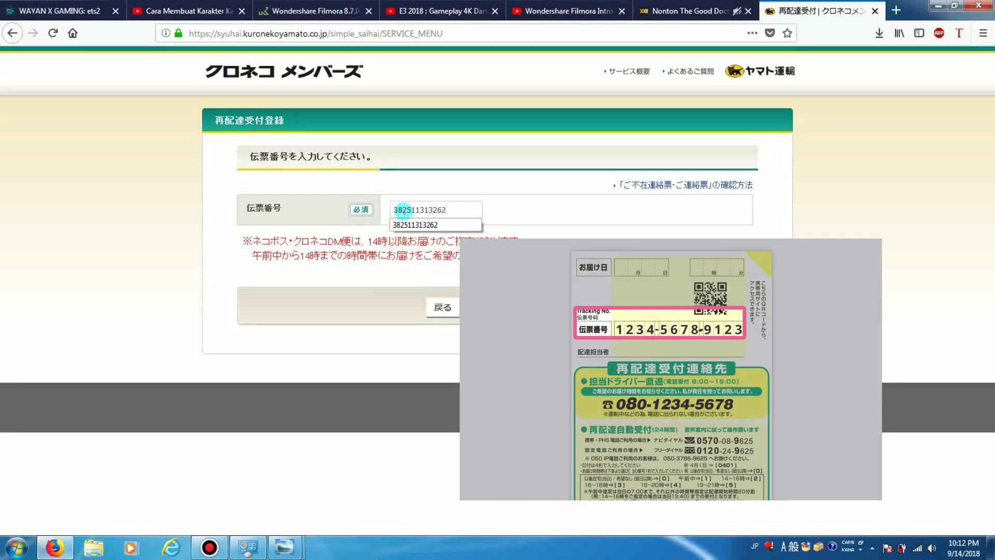
click(456, 207)
click(549, 308)
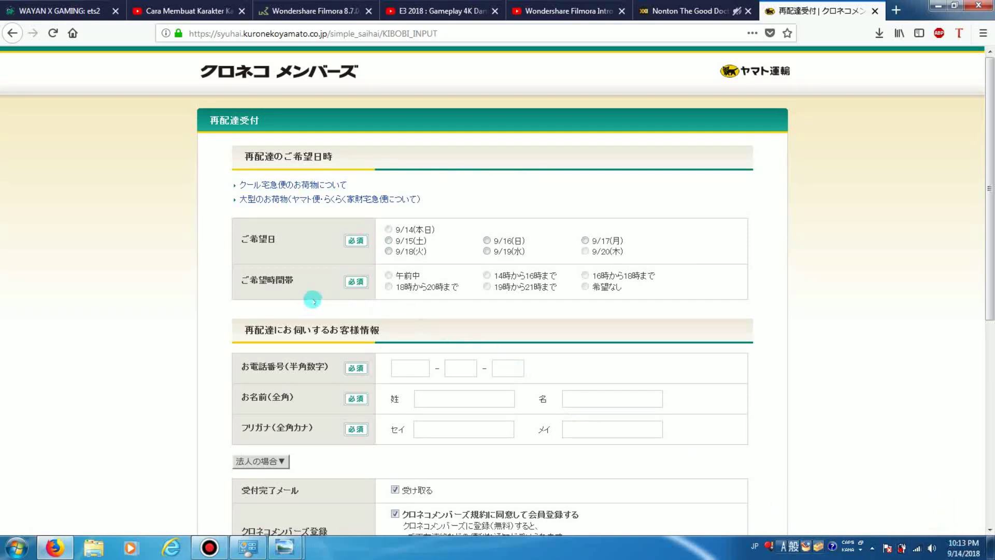
Choose 9/15(土) as the redelivery date and the 19時から21時まで time slot
click(389, 241)
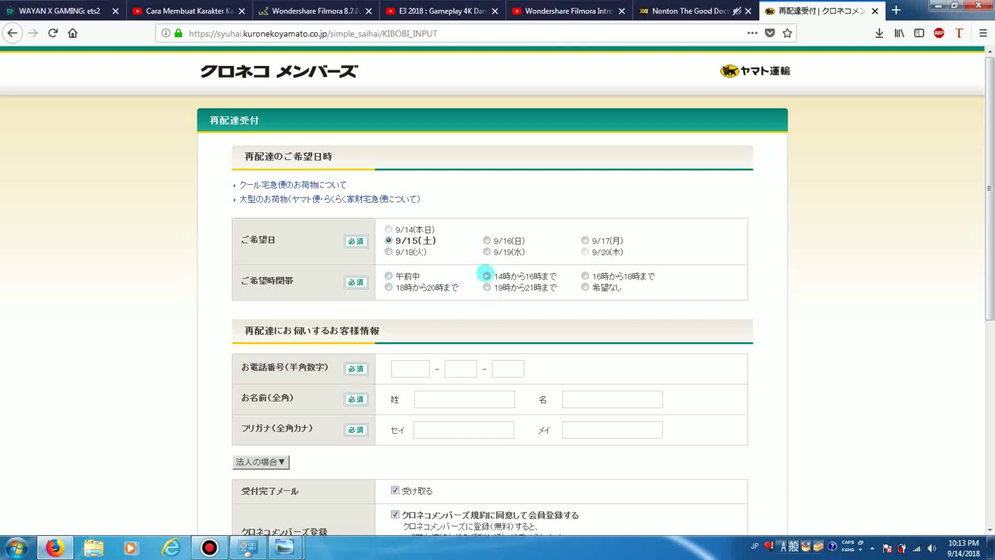
click(487, 287)
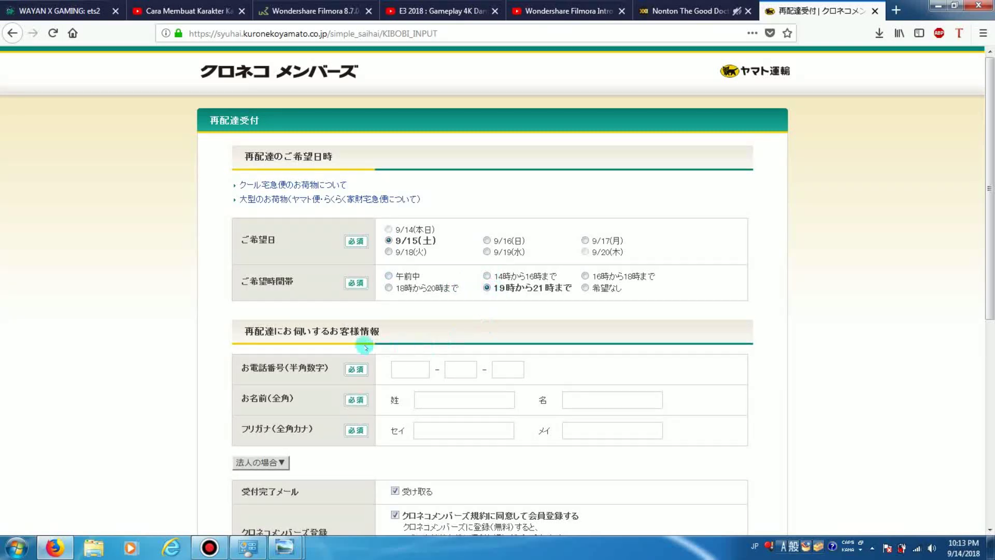
scroll(426, 274, down, 3)
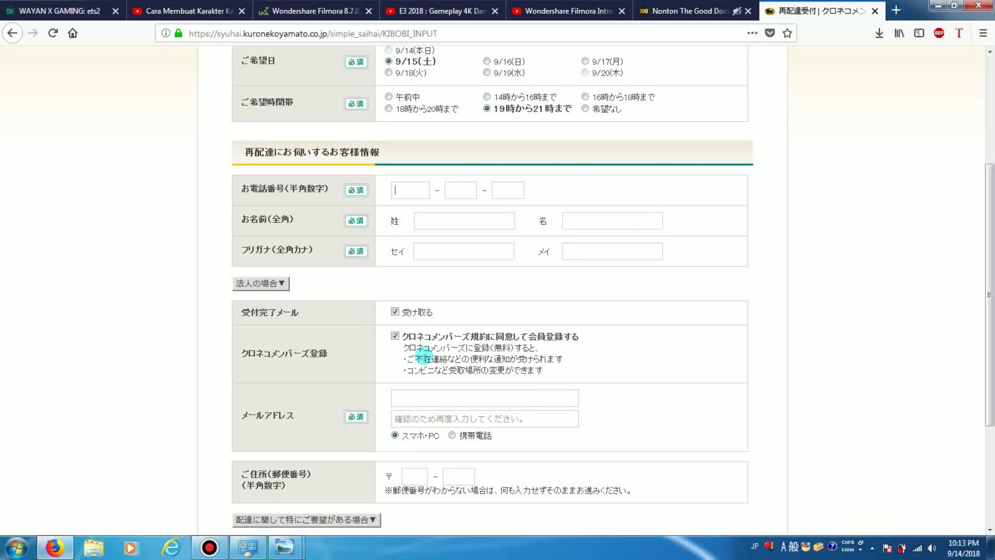
Enter the customer's phone number across its three boxes, accepting the suggested last digits
click(459, 191)
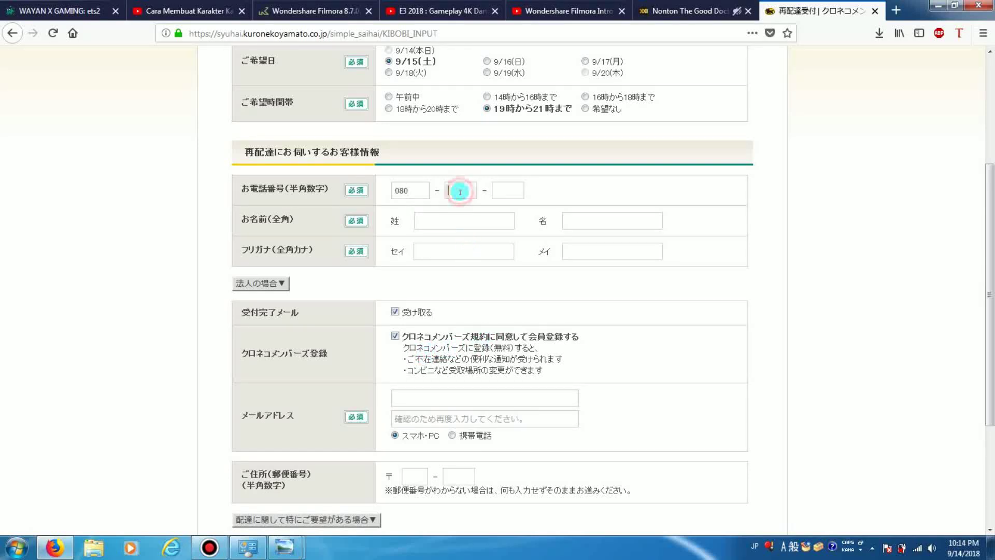
click(497, 189)
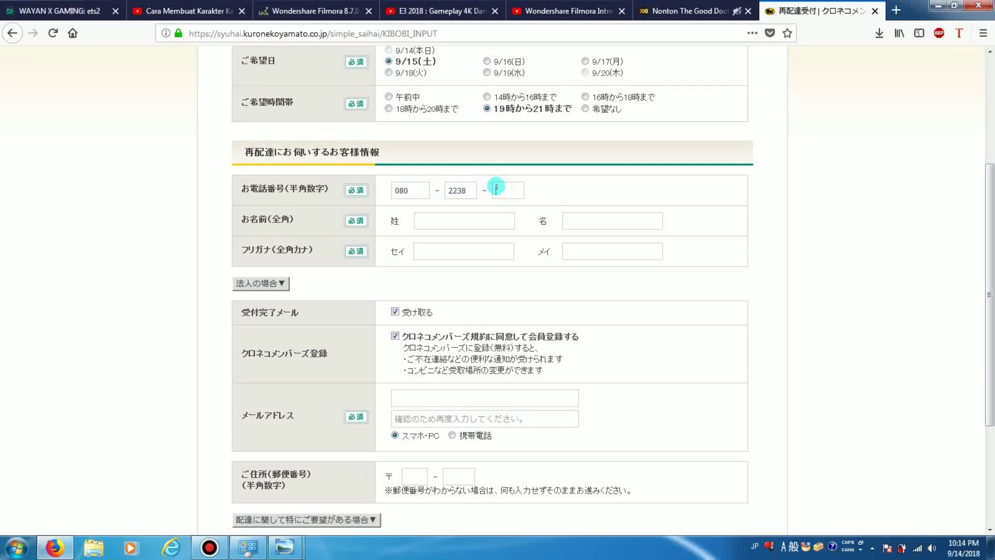
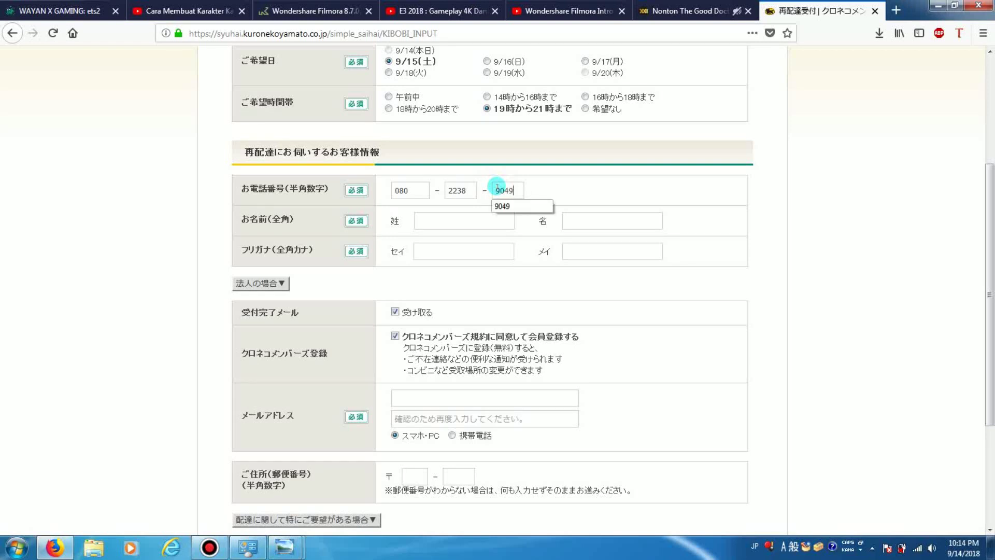
click(514, 205)
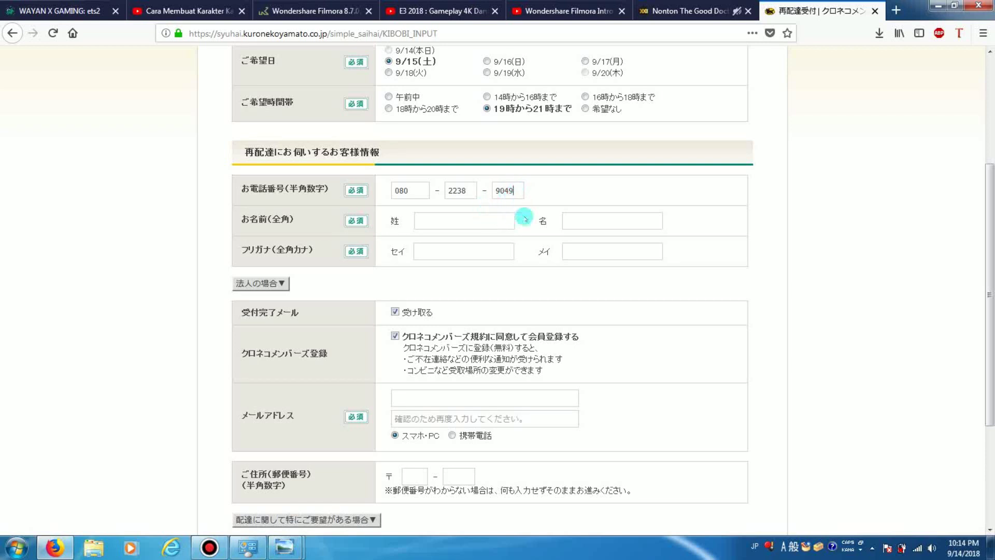
Type the customer's given name into 名 and switch input to Hiragana for the メイ reading
click(577, 220)
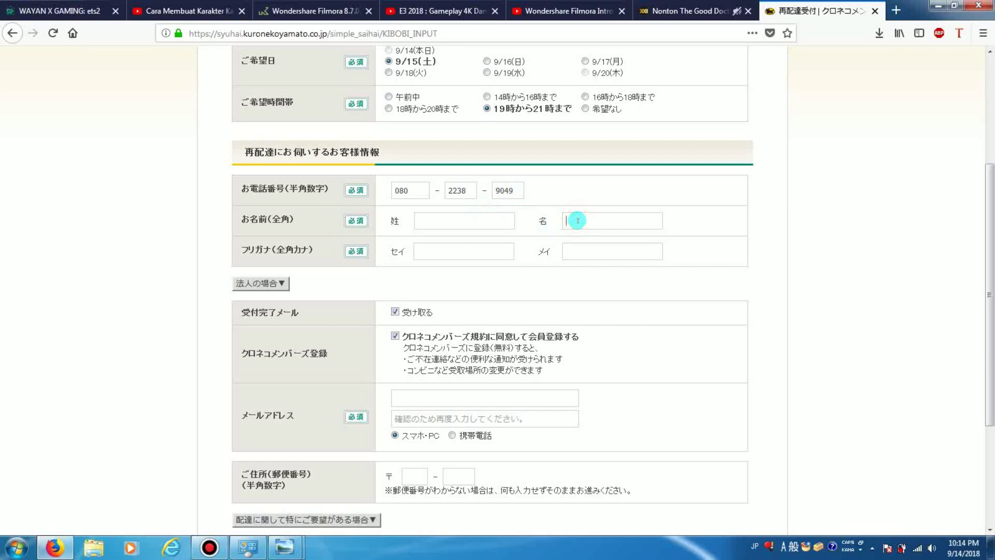
text(yog)
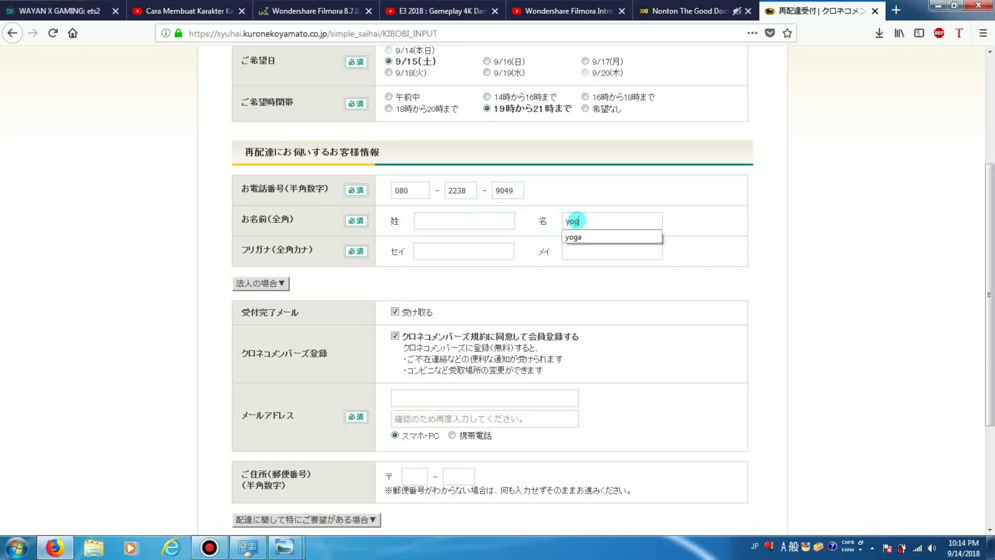
text(a)
click(575, 250)
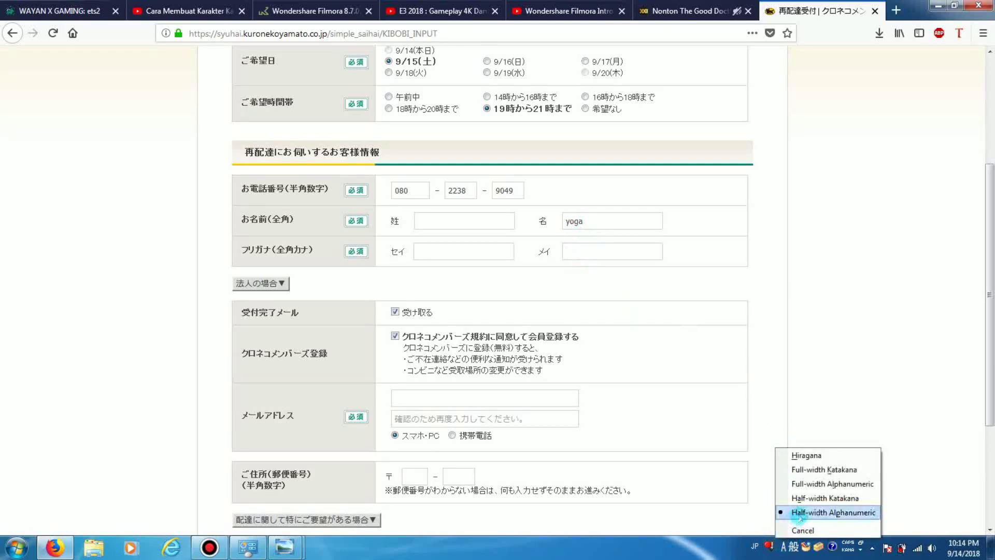
click(806, 455)
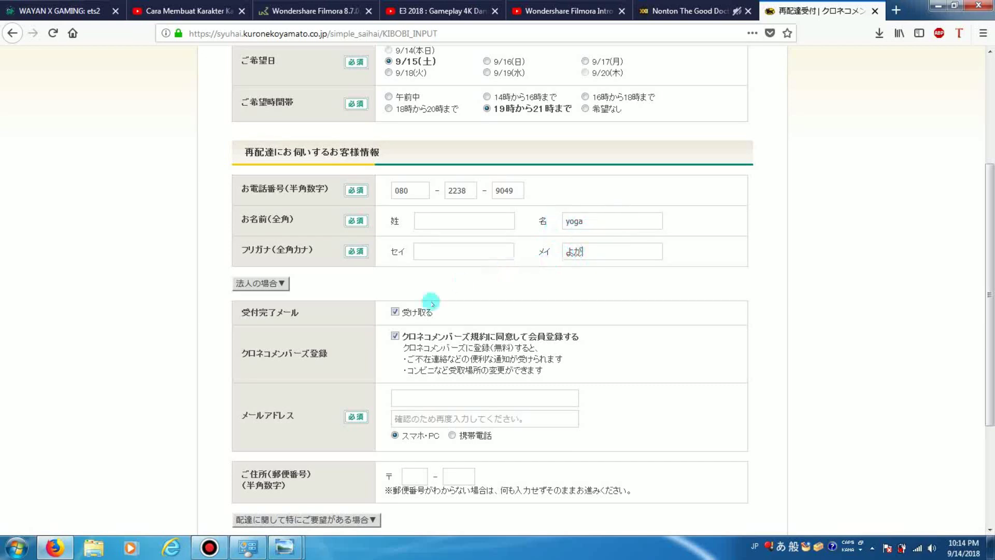
scroll(414, 321, down, 5)
click(455, 234)
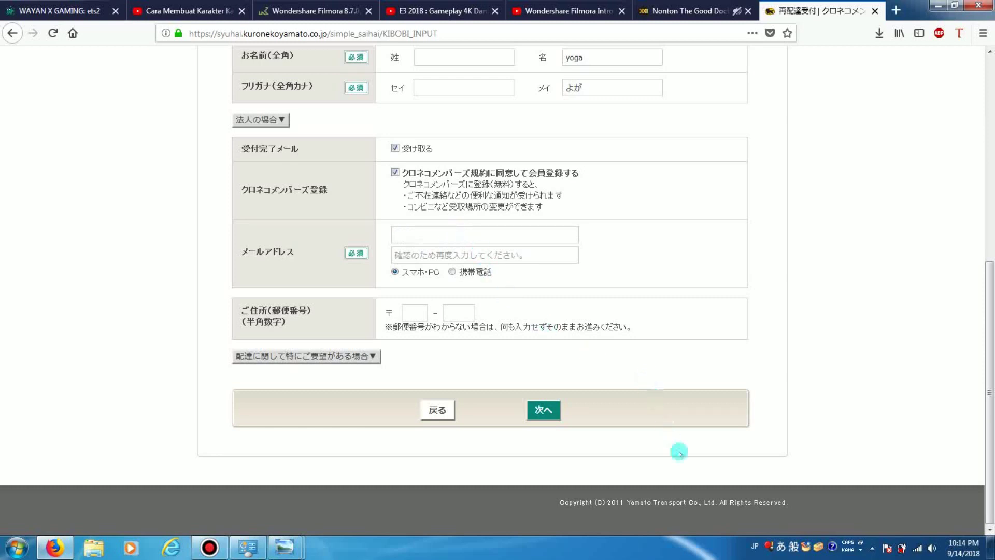
Switch keyboard input to English and fill both e-mail fields with the suggested customer address
click(781, 547)
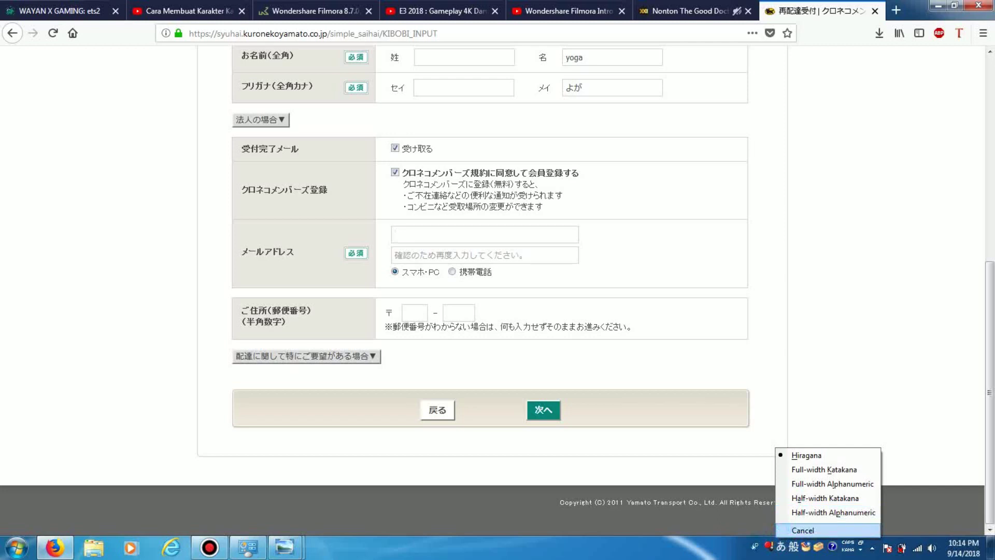
click(755, 546)
click(791, 499)
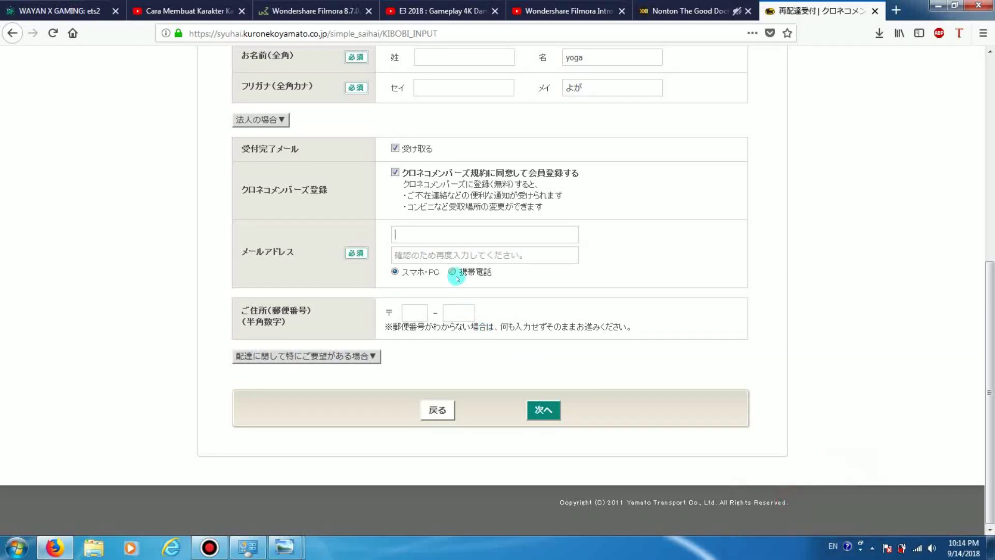
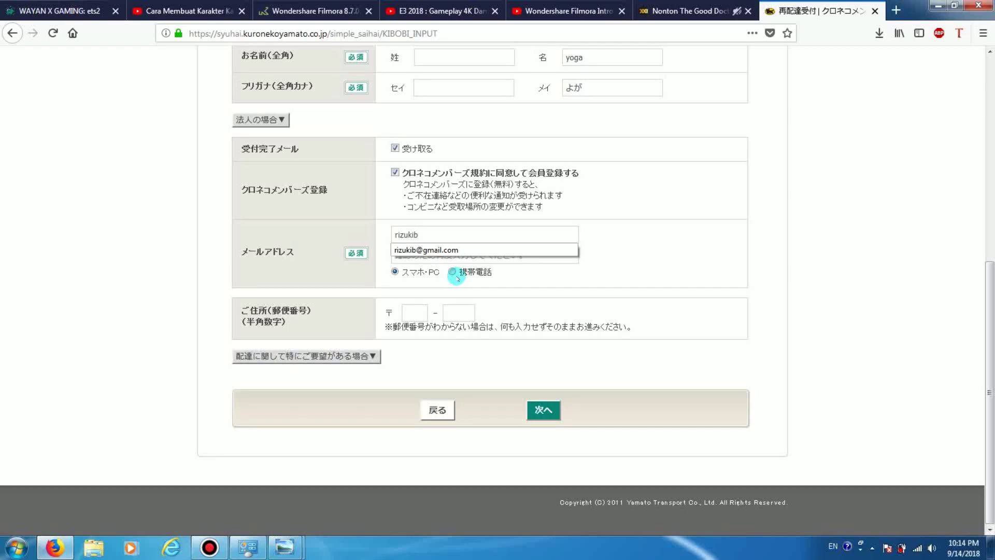
click(460, 249)
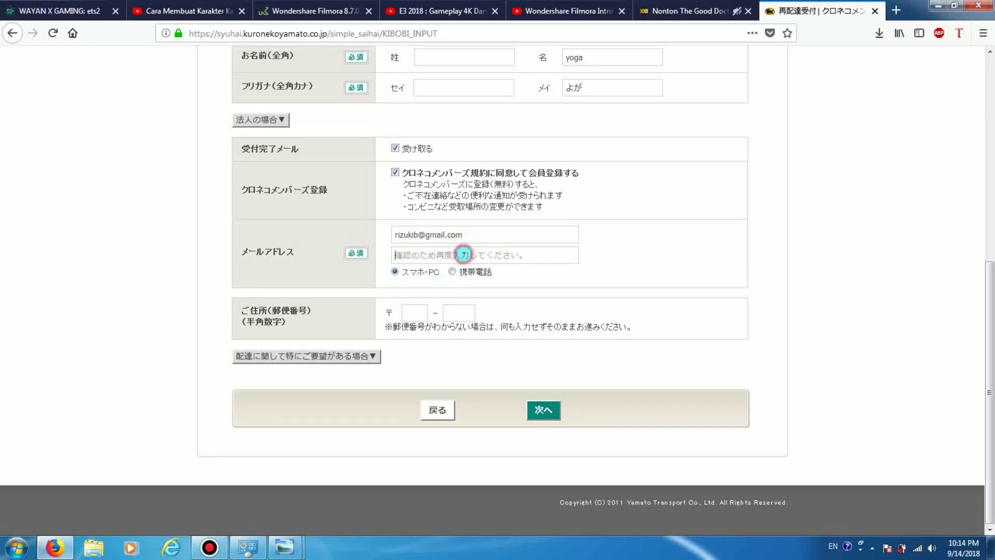
click(464, 254)
text(riz)
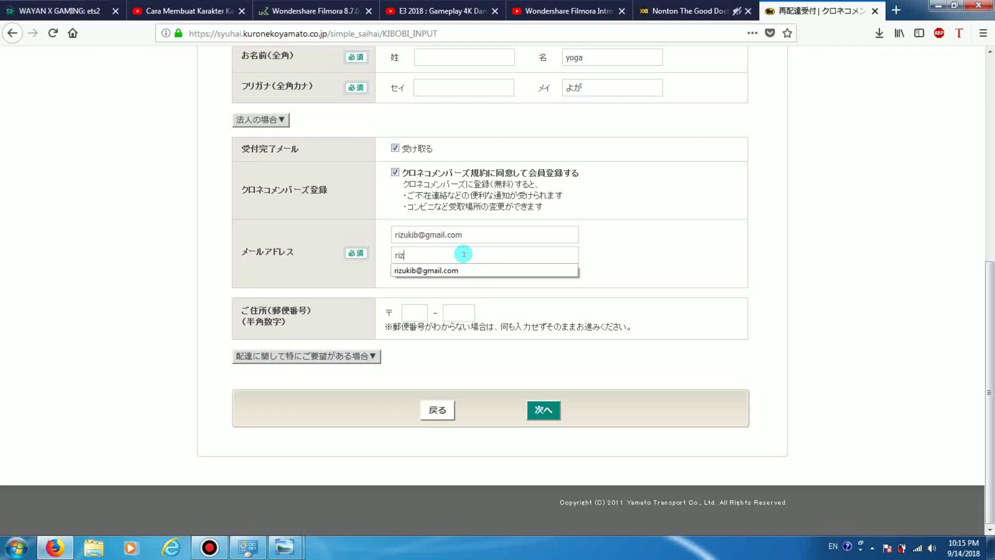
click(487, 270)
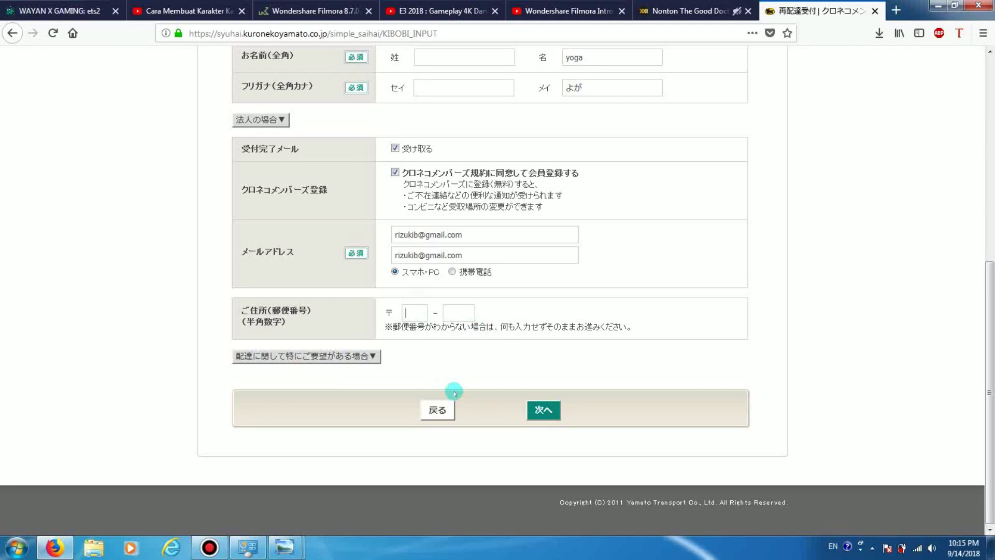
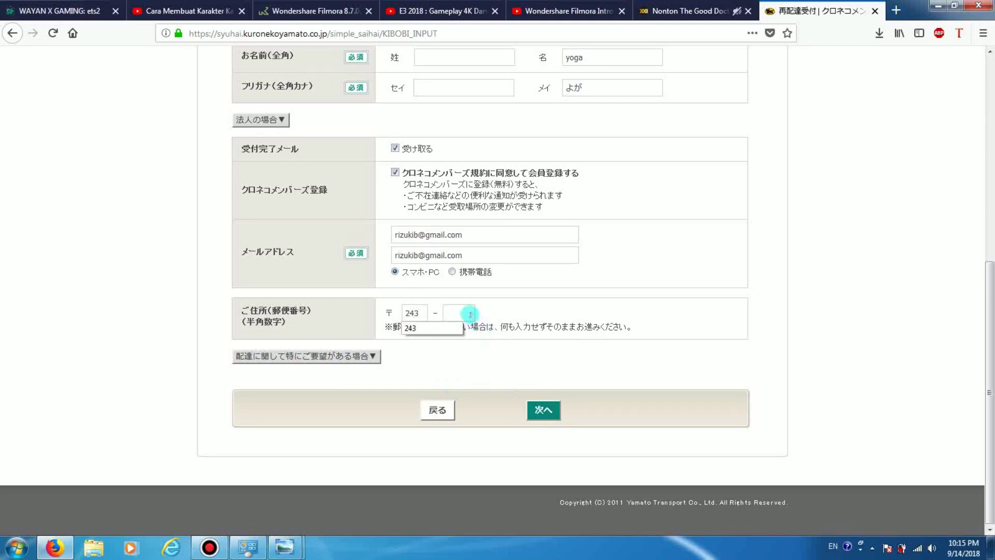
Enter the customer's postal code in both boxes and submit the form with 次へ
click(468, 313)
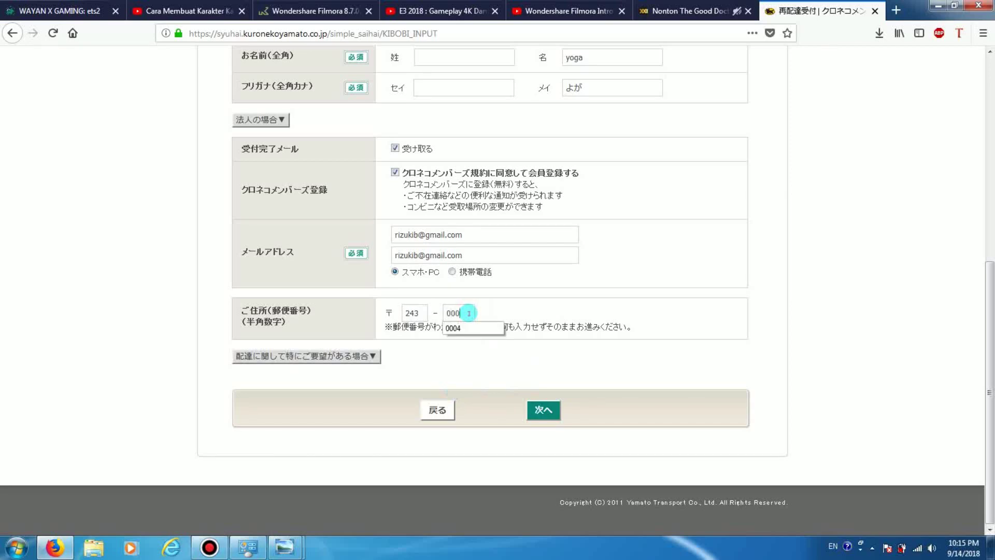
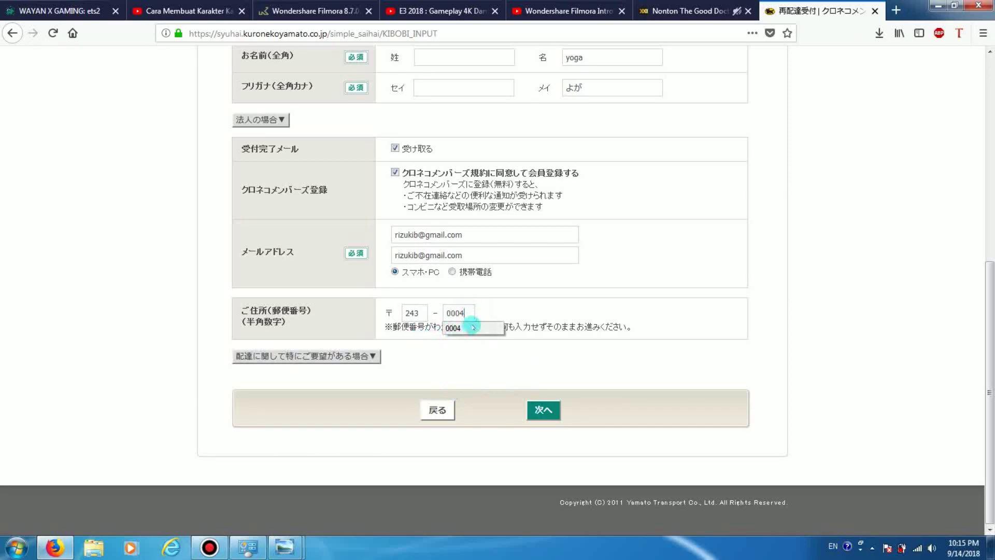
scroll(510, 318, up, 5)
scroll(511, 318, up, 3)
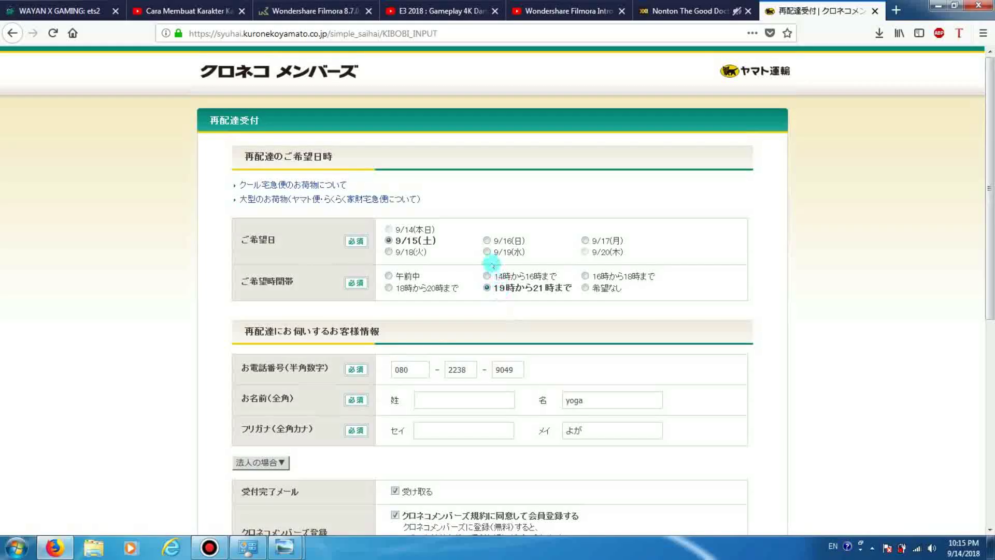
scroll(491, 264, down, 8)
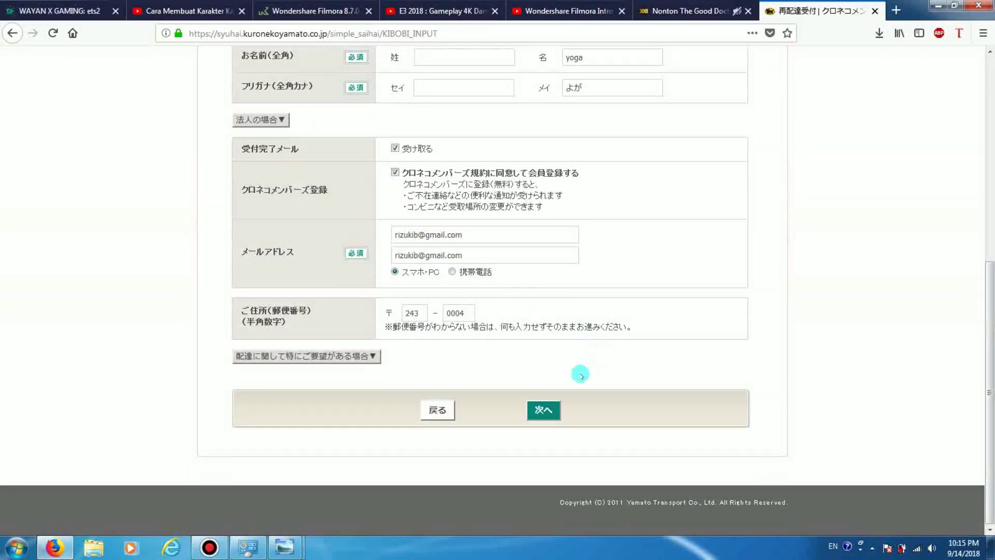
click(545, 410)
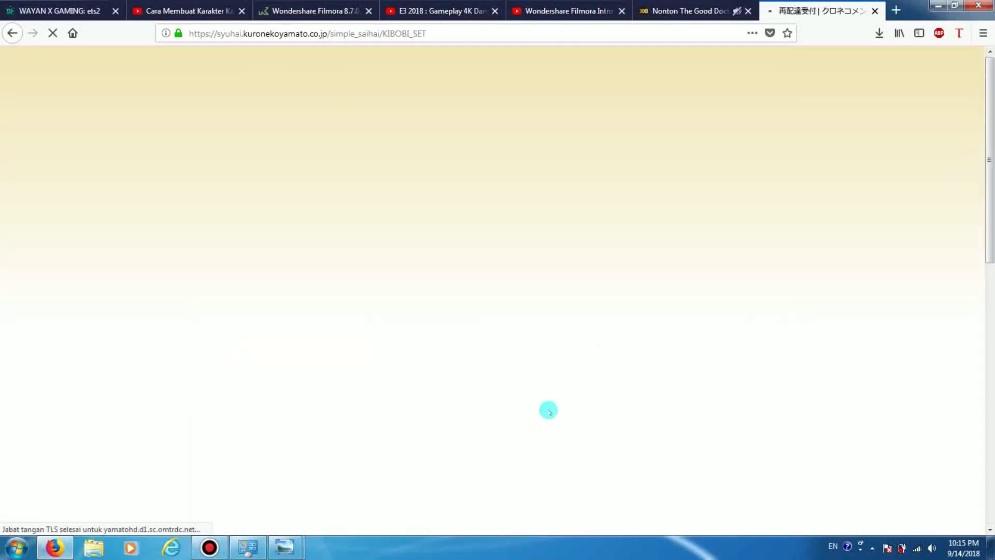
Re-enter family and given names in full-width hiragana, with their readings in full-width katakana
scroll(382, 218, down, 2)
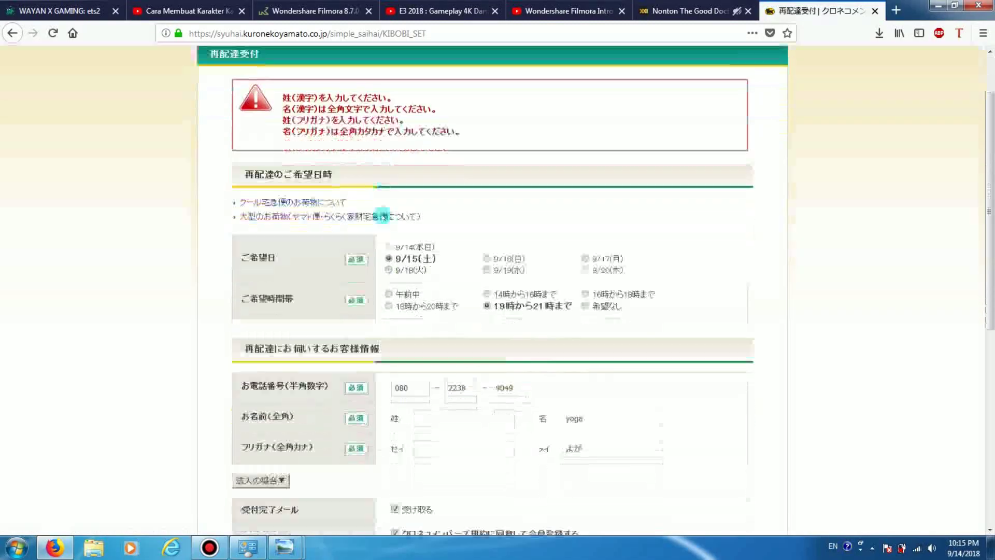
scroll(394, 233, up, 2)
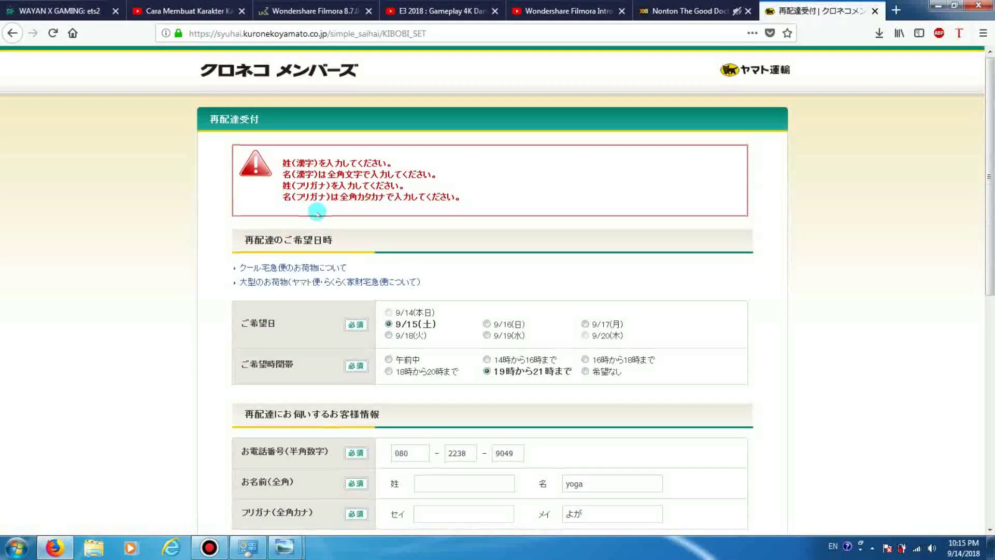
scroll(316, 211, down, 4)
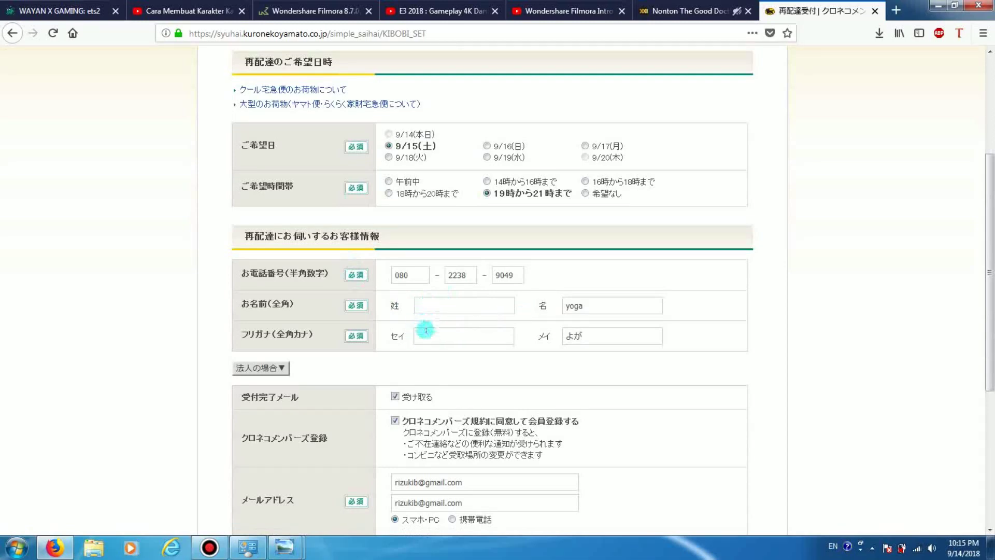
scroll(425, 334, up, 1)
scroll(426, 334, up, 2)
click(576, 396)
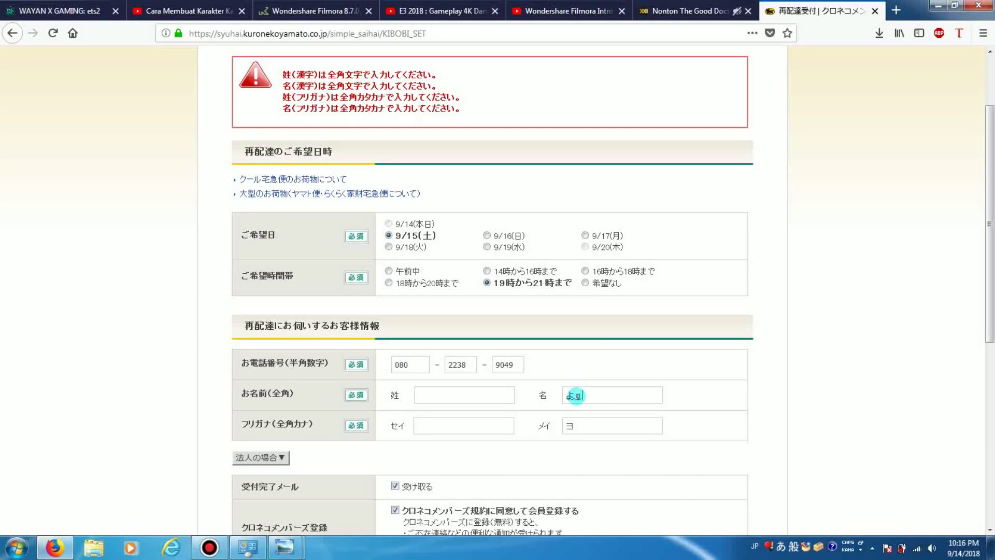
click(435, 395)
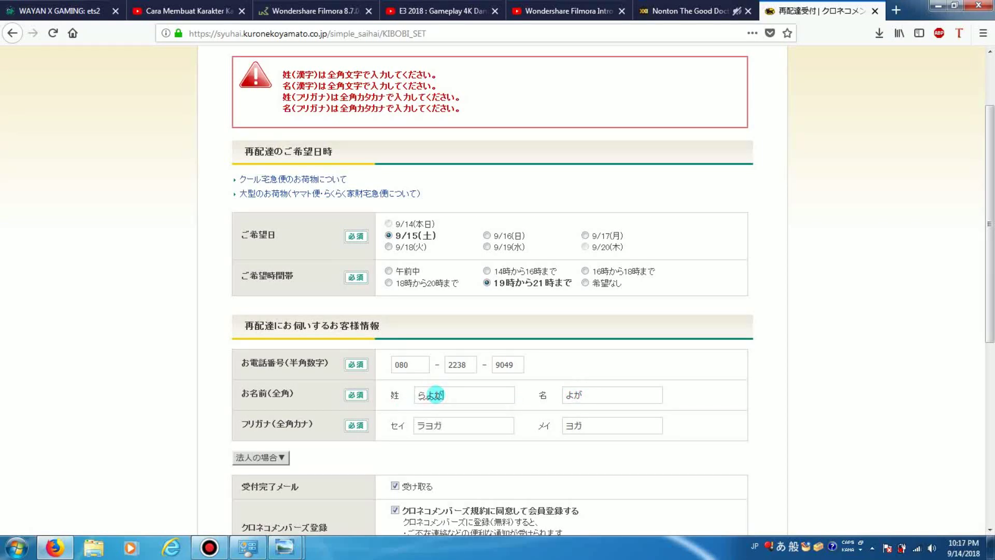
scroll(464, 333, down, 5)
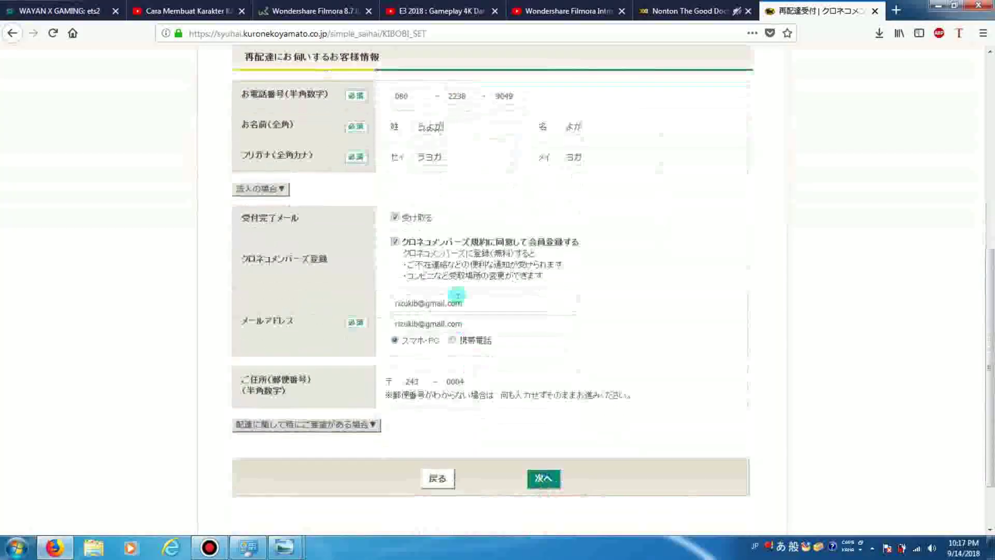
scroll(477, 269, down, 2)
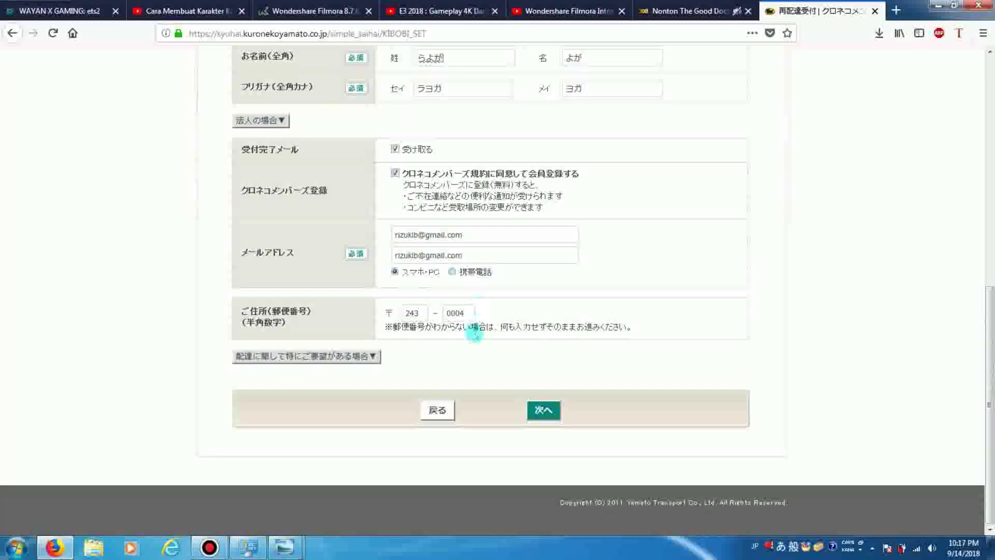
scroll(474, 332, up, 8)
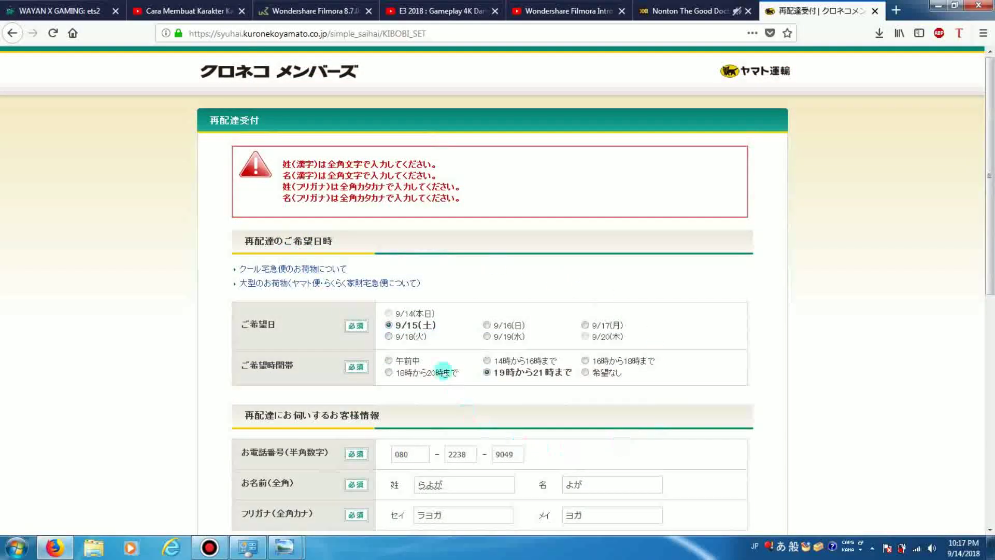
scroll(428, 324, down, 2)
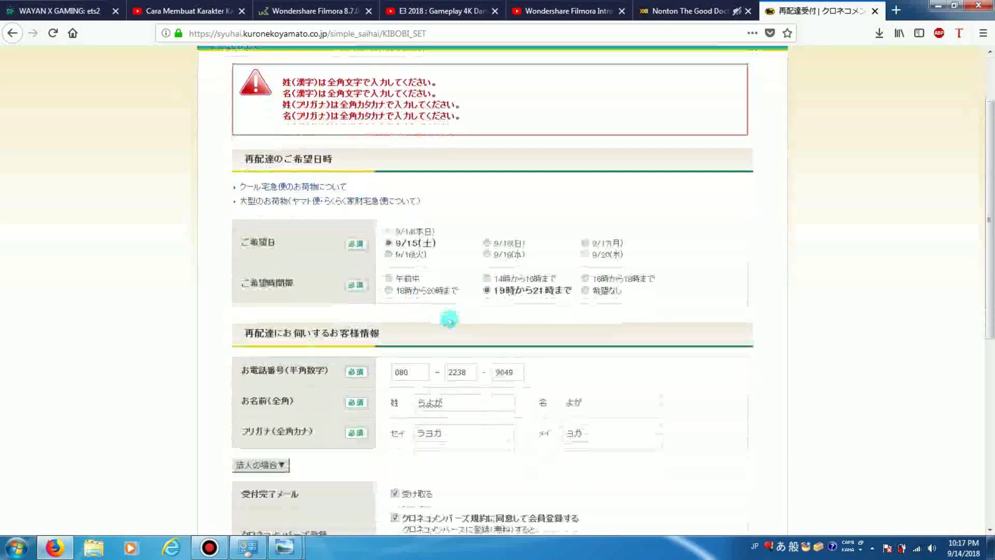
scroll(449, 293, down, 4)
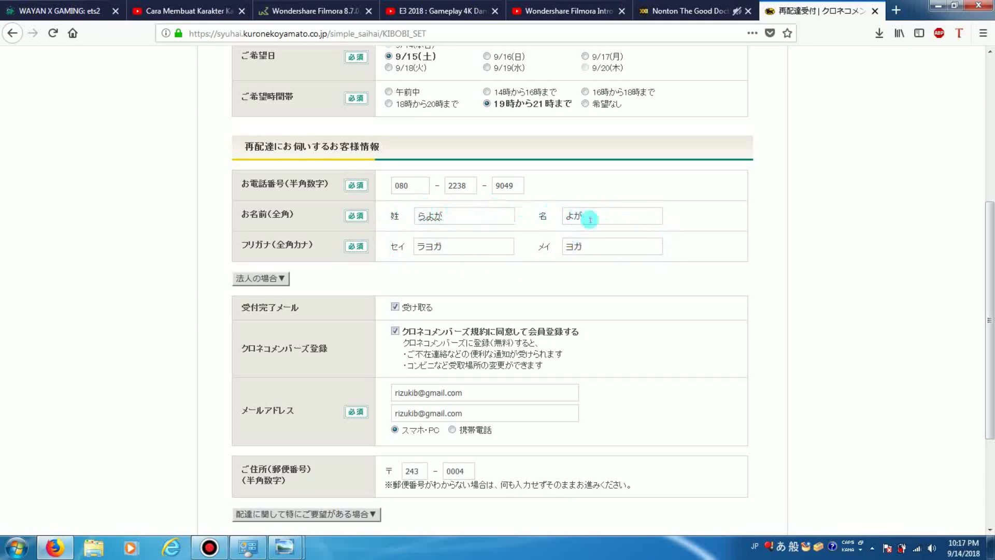
scroll(570, 257, down, 3)
scroll(498, 264, down, 2)
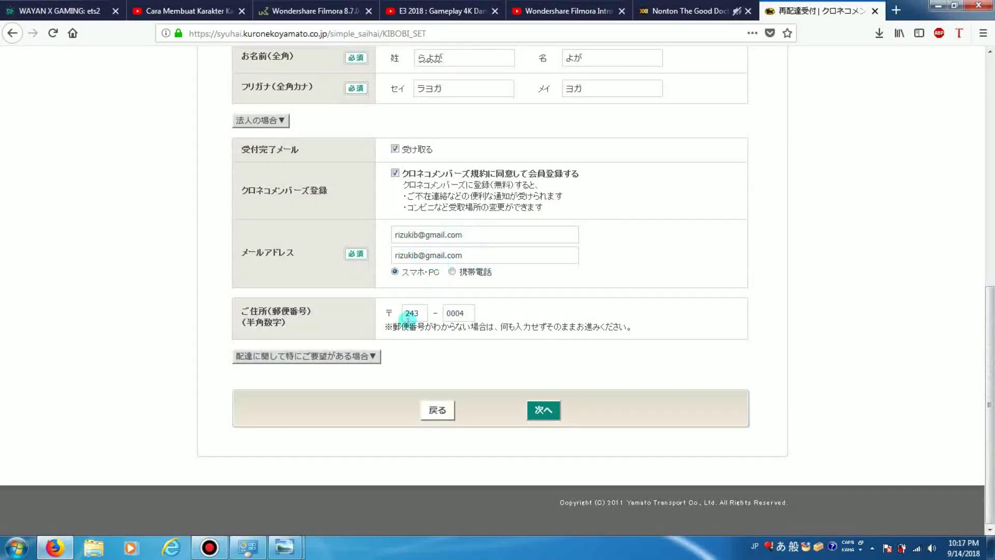
Resubmit, pick the matching 丁目 district, then enter the block, house and building/room numbers
click(553, 408)
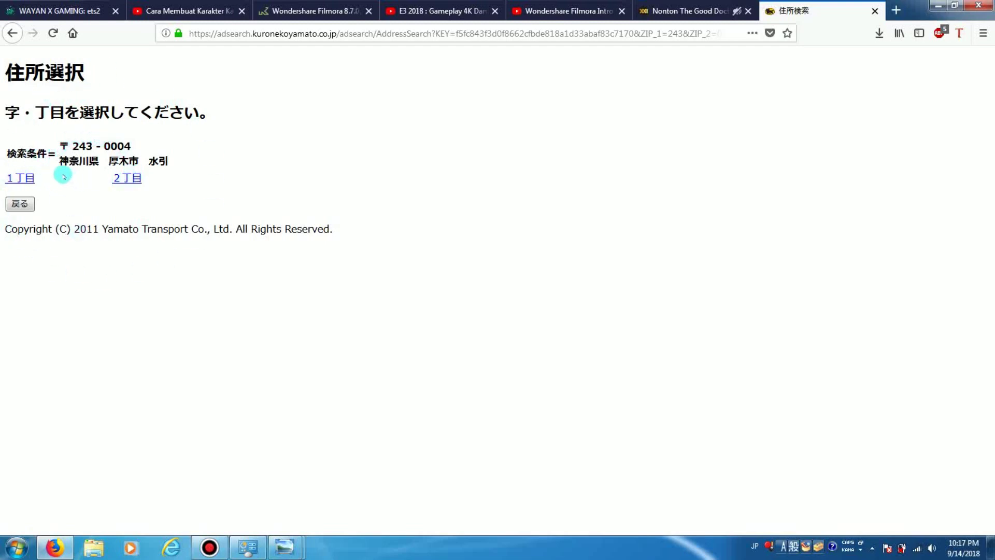
click(124, 178)
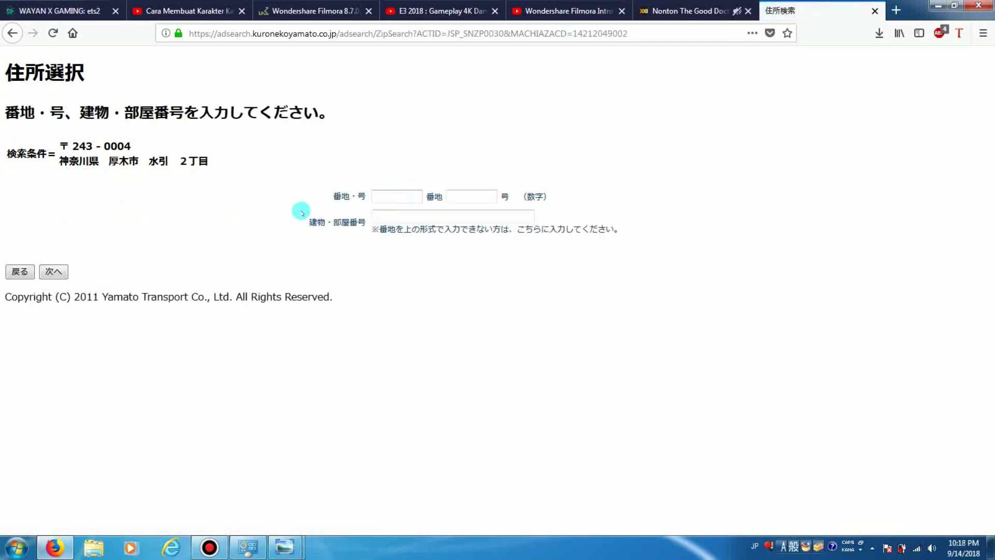
click(398, 195)
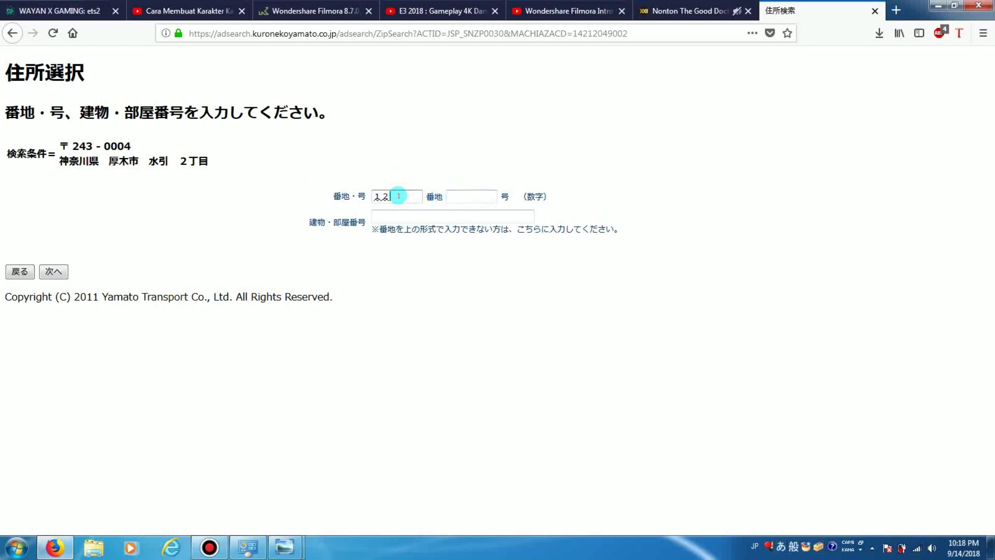
key(Return)
click(456, 199)
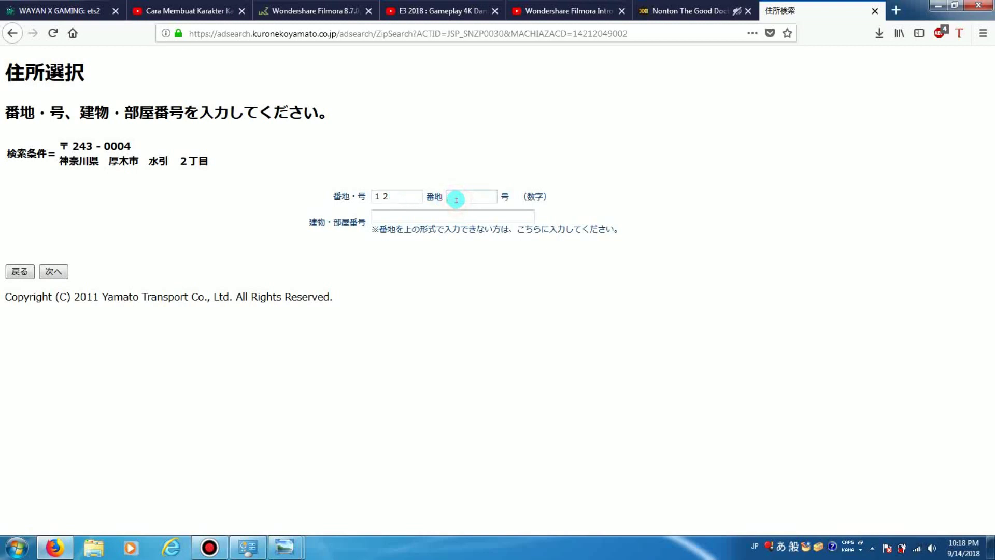
key(Return)
click(432, 217)
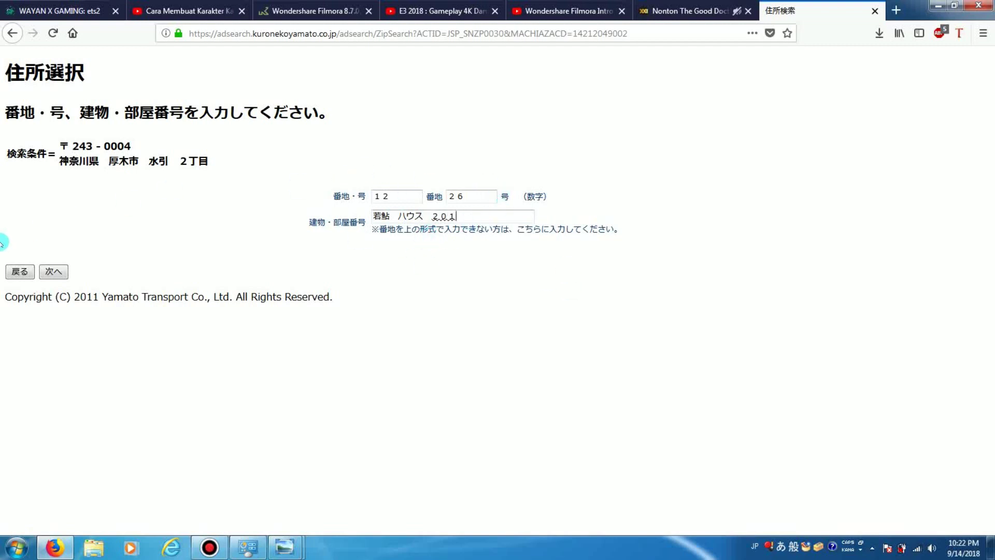
click(53, 271)
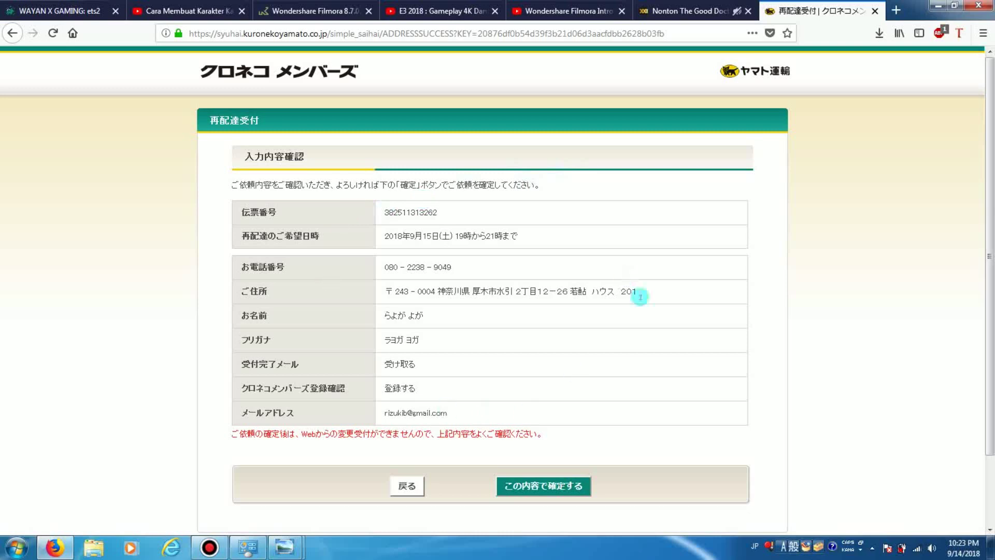
Review the 入力内容確認 details and confirm the redelivery request with この内容で確定する
click(539, 487)
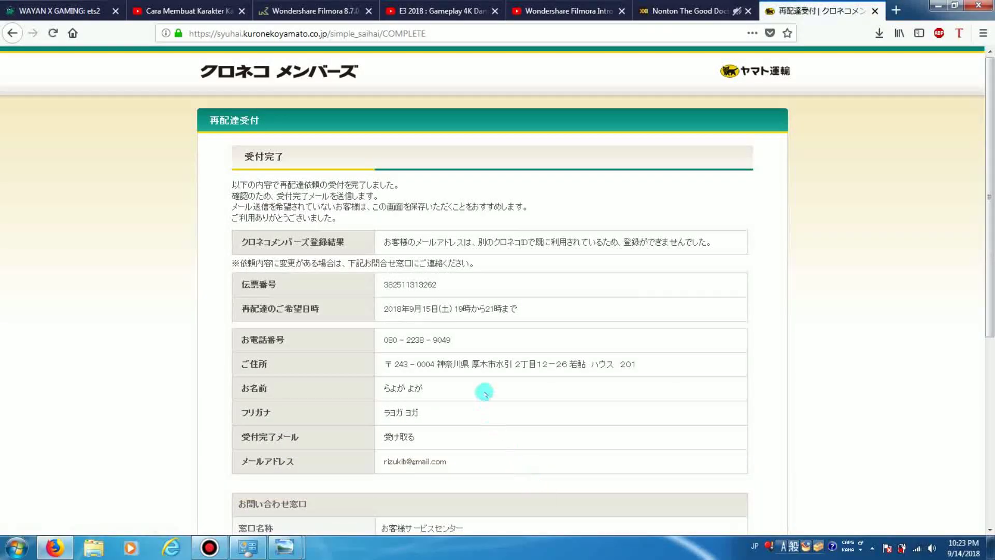
Scroll through the 受付完了 page to check the booking and 厚木水引センター branch details
scroll(482, 391, down, 3)
scroll(485, 391, down, 2)
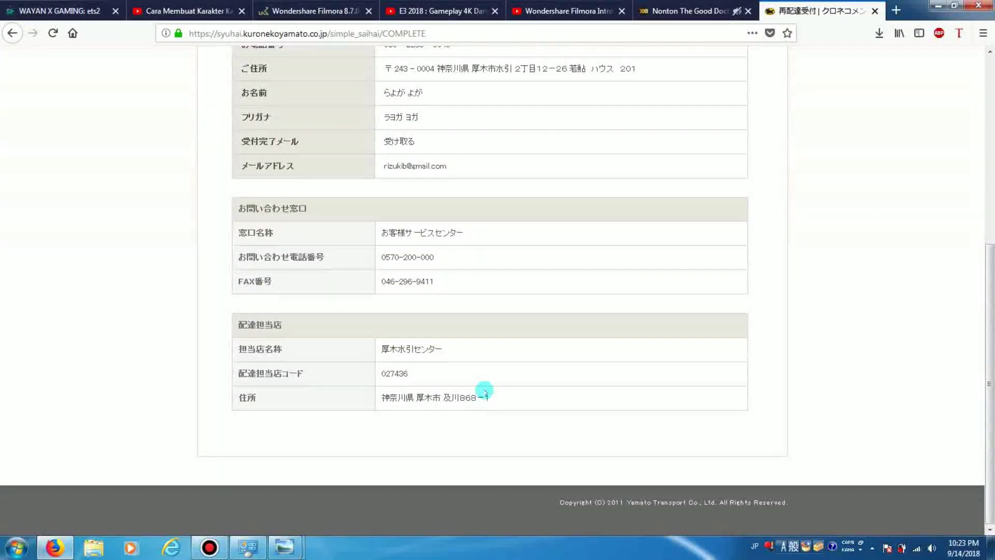
scroll(485, 392, up, 5)
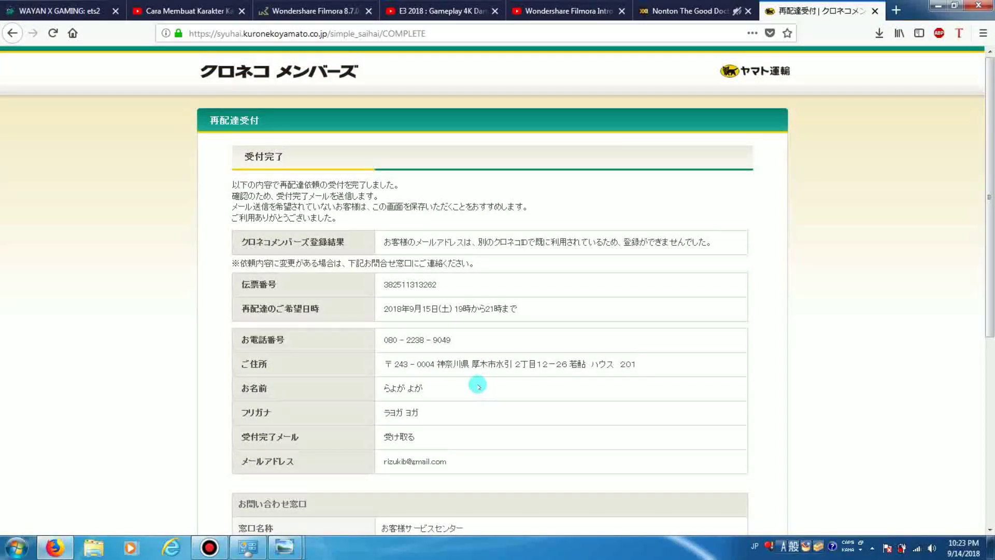
scroll(477, 385, down, 5)
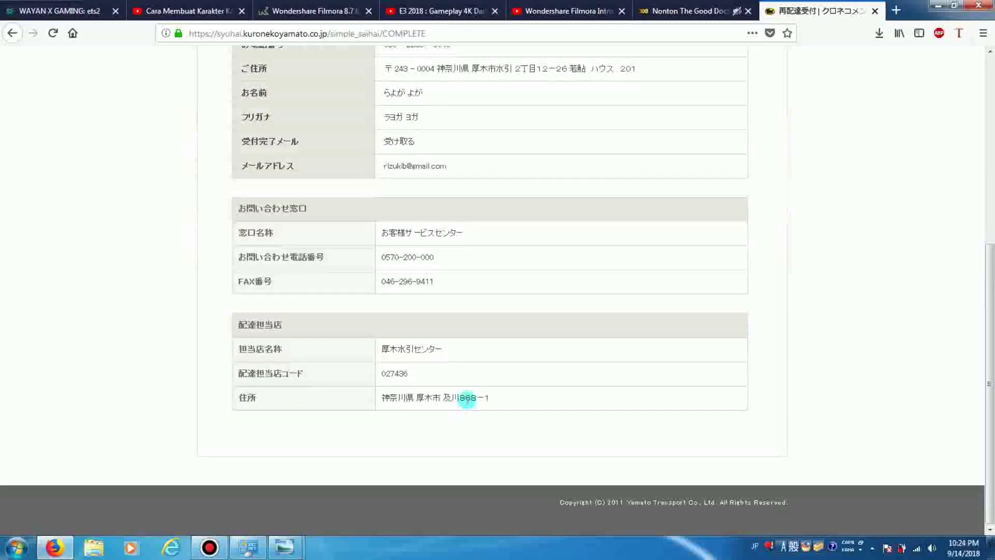